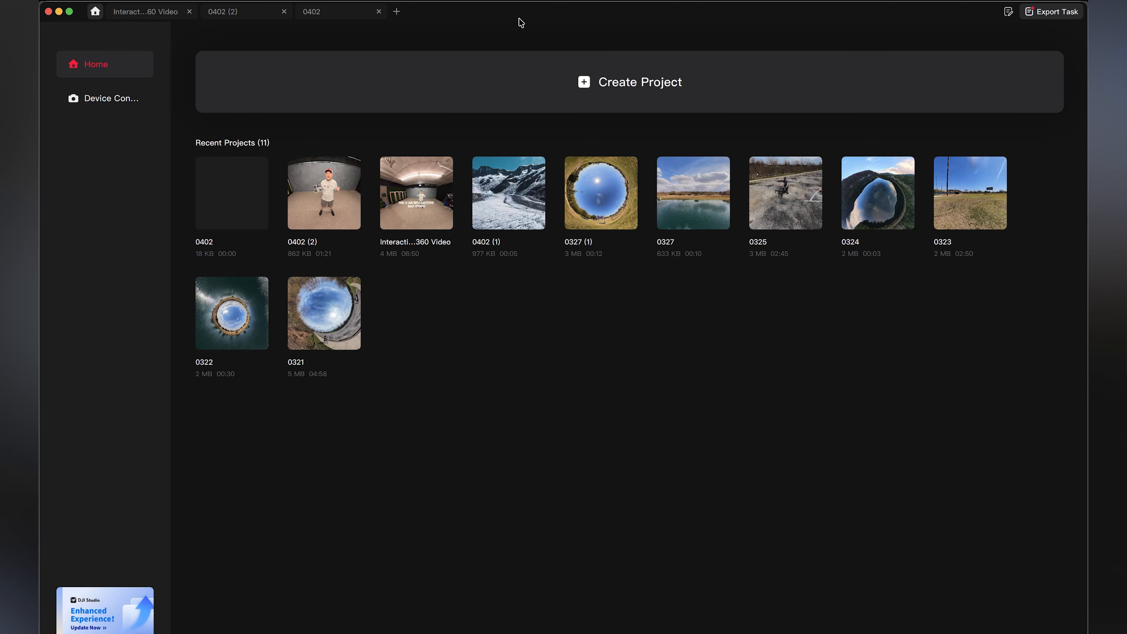
click(558, 97)
key(super+Tab)
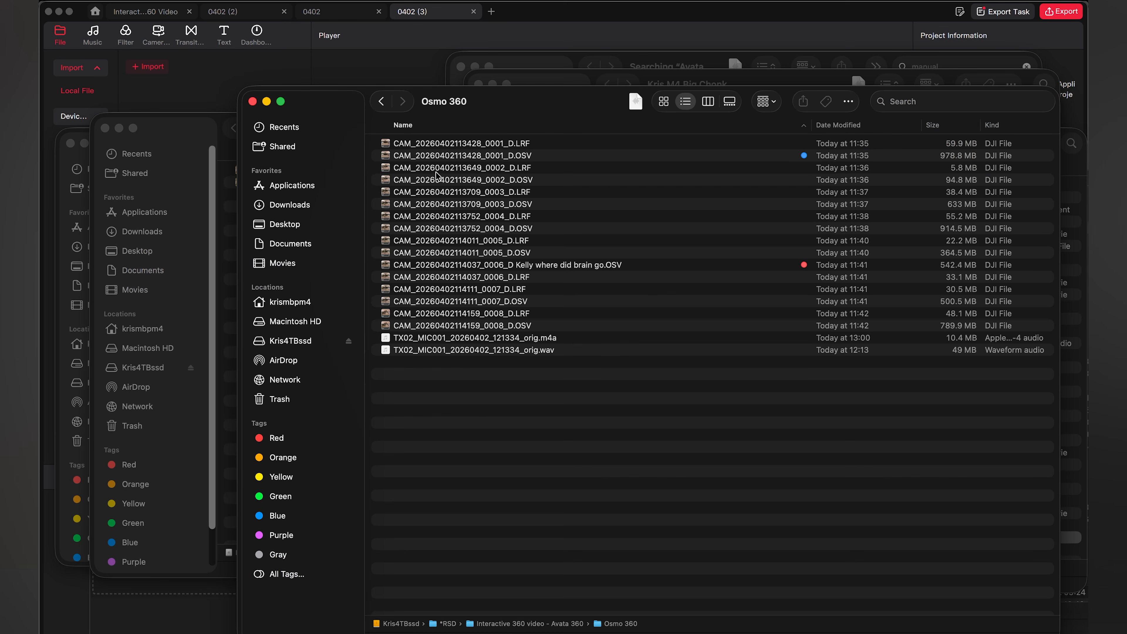
click(465, 155)
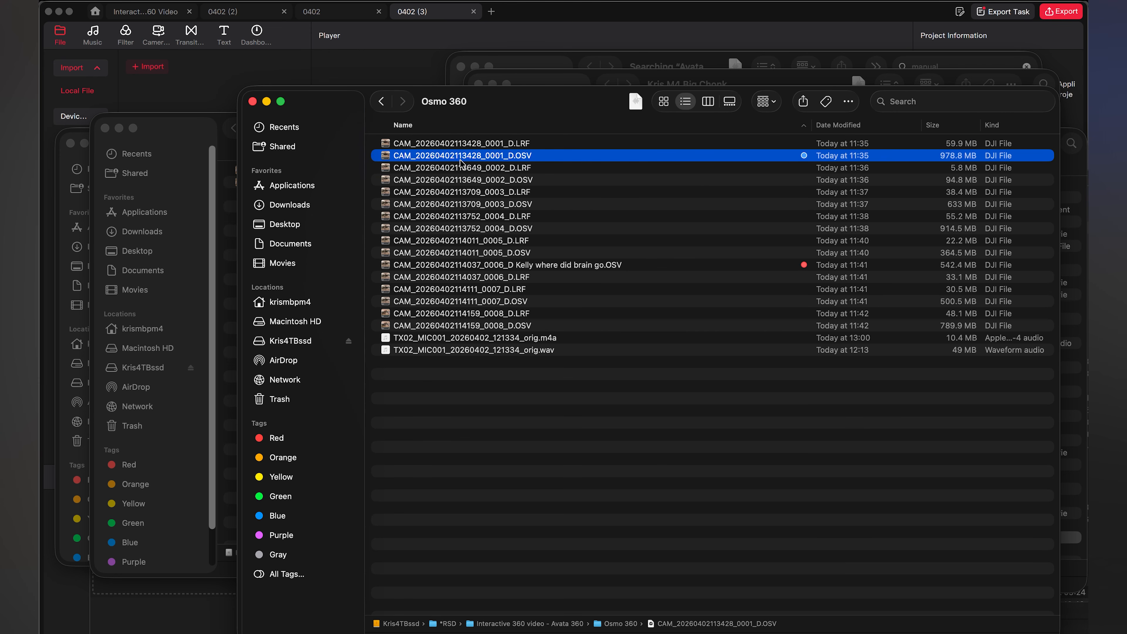
drag(507, 168, 442, 151)
key(super+Tab)
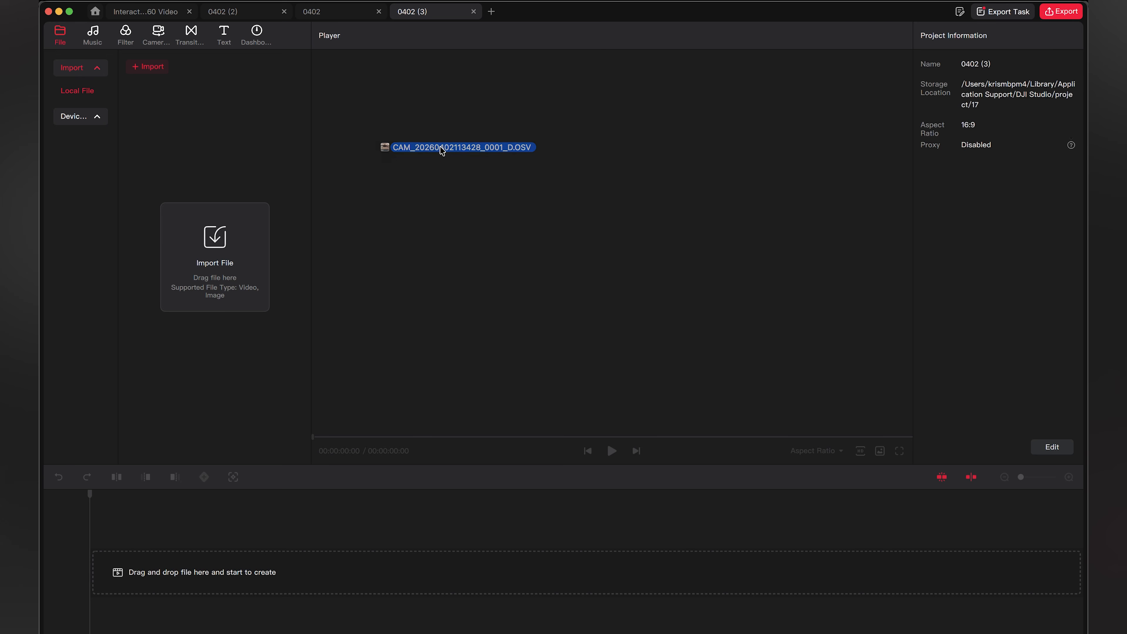
drag(247, 264, 244, 260)
Place the imported 360 clip at the start of the timeline and check its audio settings
drag(164, 105, 109, 573)
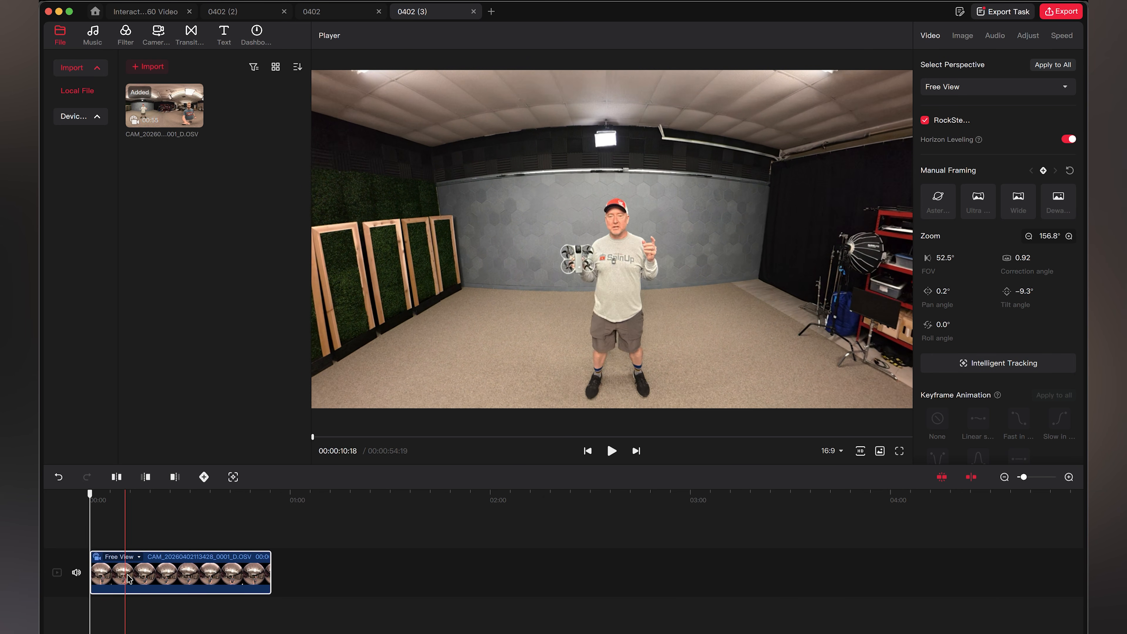
click(995, 36)
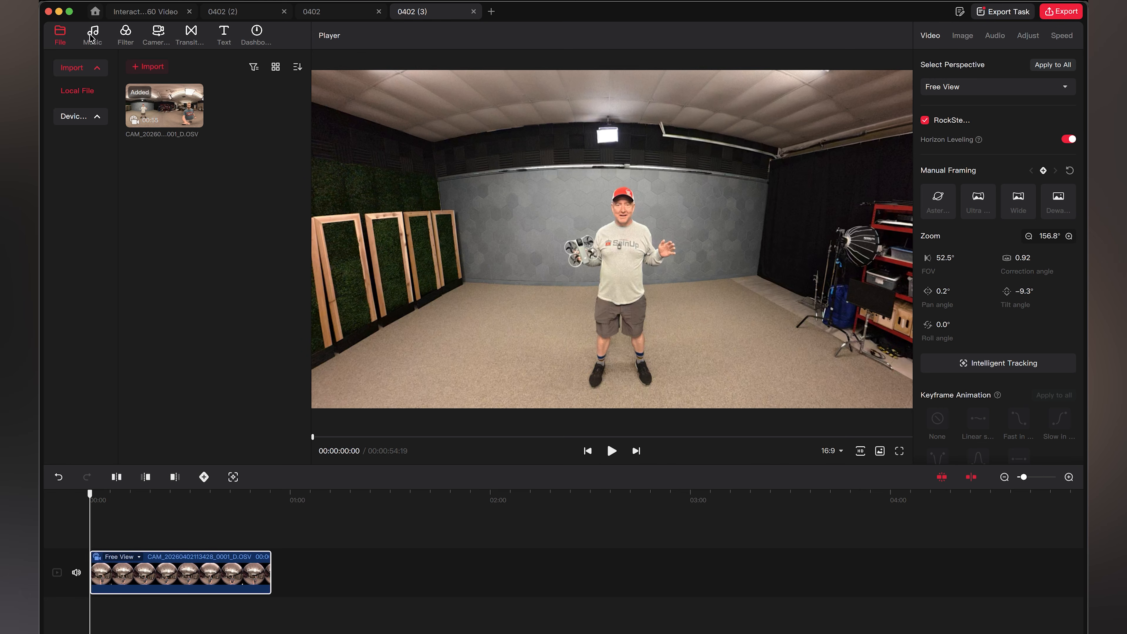
Try to add the recommended music track Running for our Lives to the timeline below the video clip
click(92, 38)
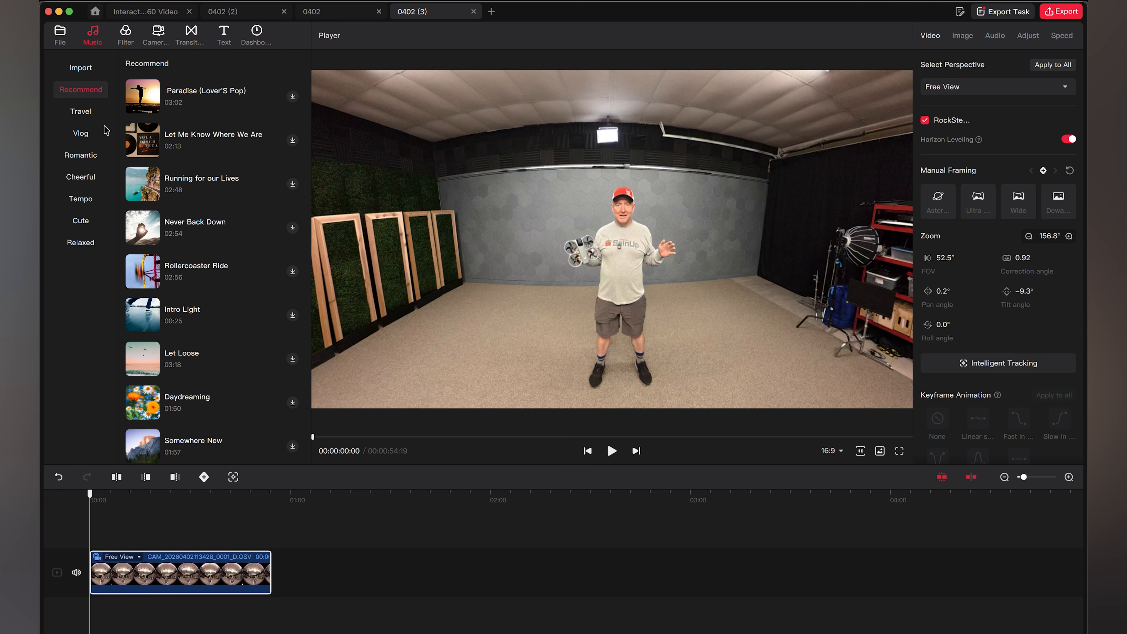
drag(198, 186, 283, 601)
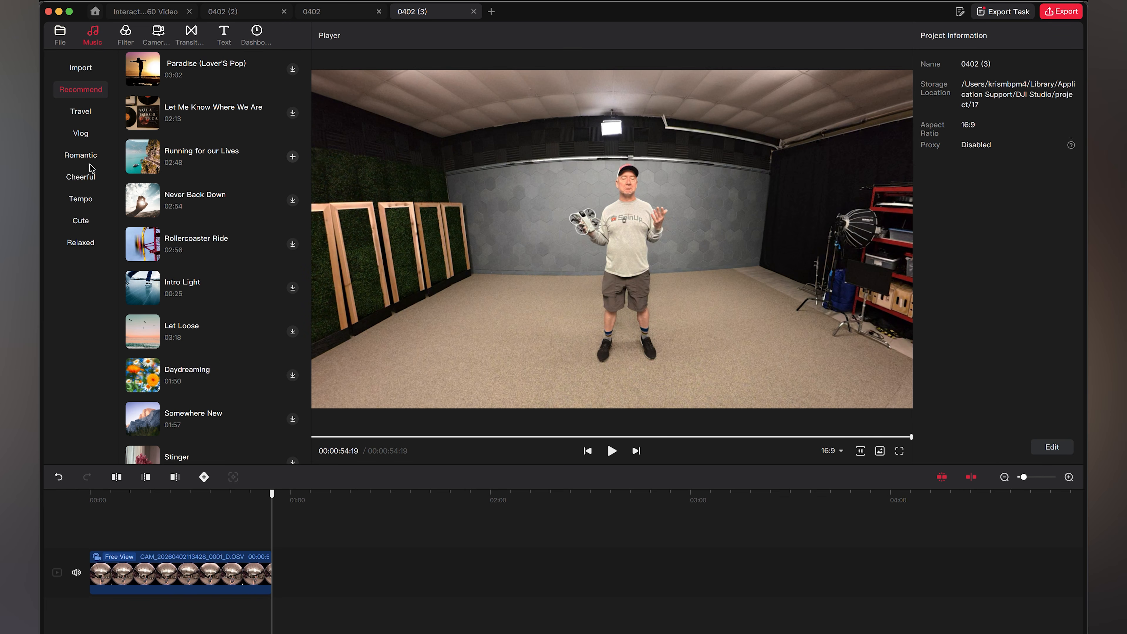
Try to import TX02_MIC001_20260402_121334_orig.wav from the Osmo 360 folder in Finder into the project's imported music
click(86, 70)
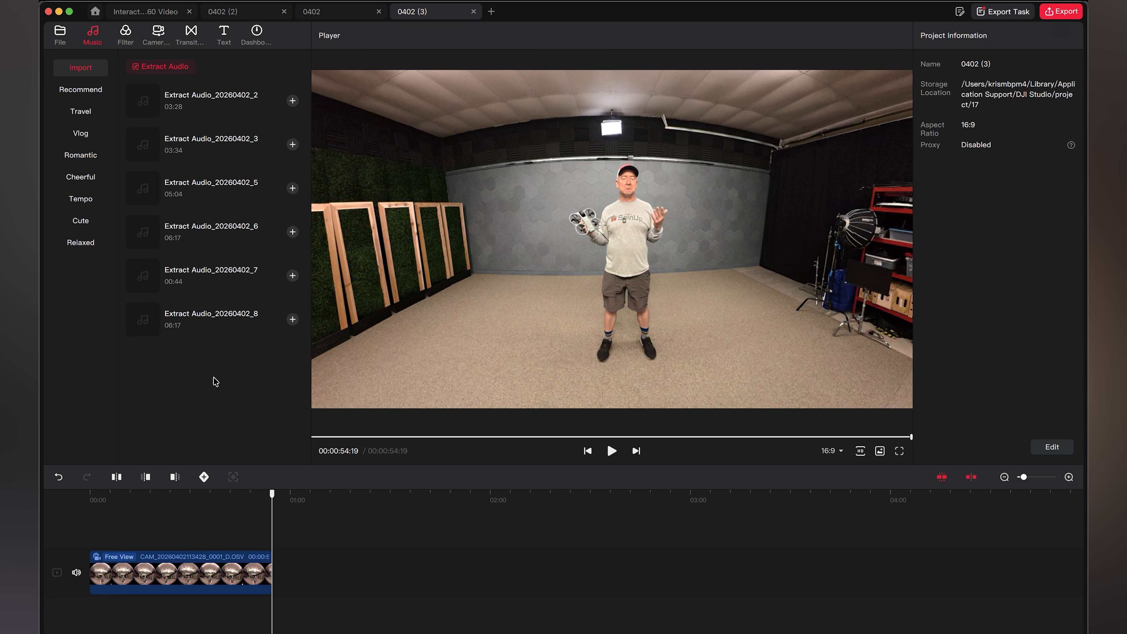
key(super+Tab)
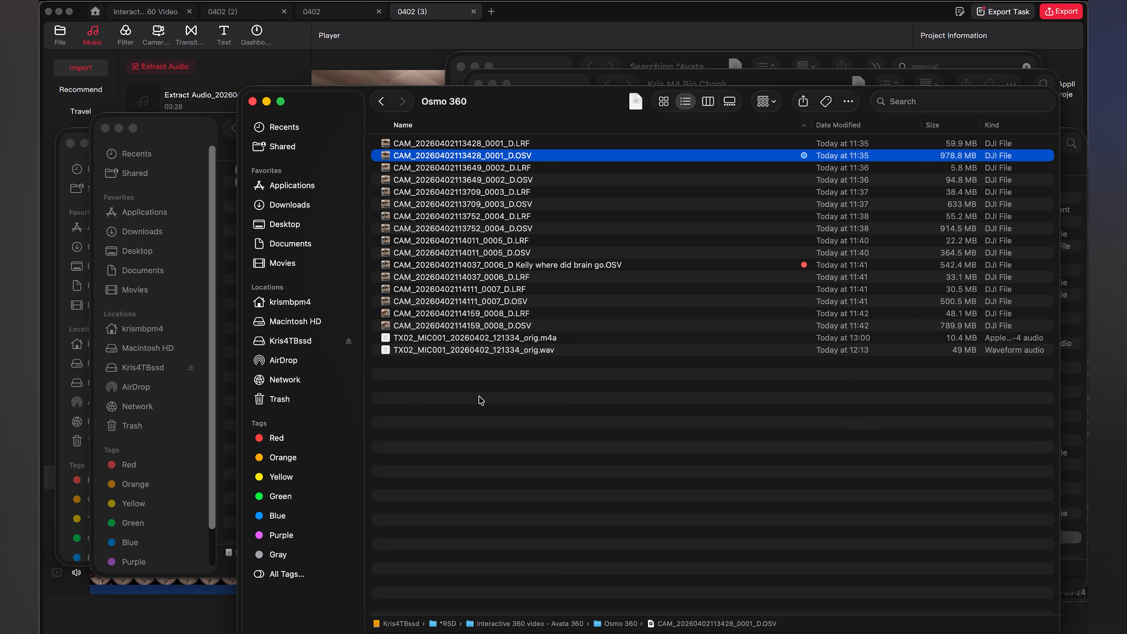
key(super+Tab)
drag(537, 408, 417, 304)
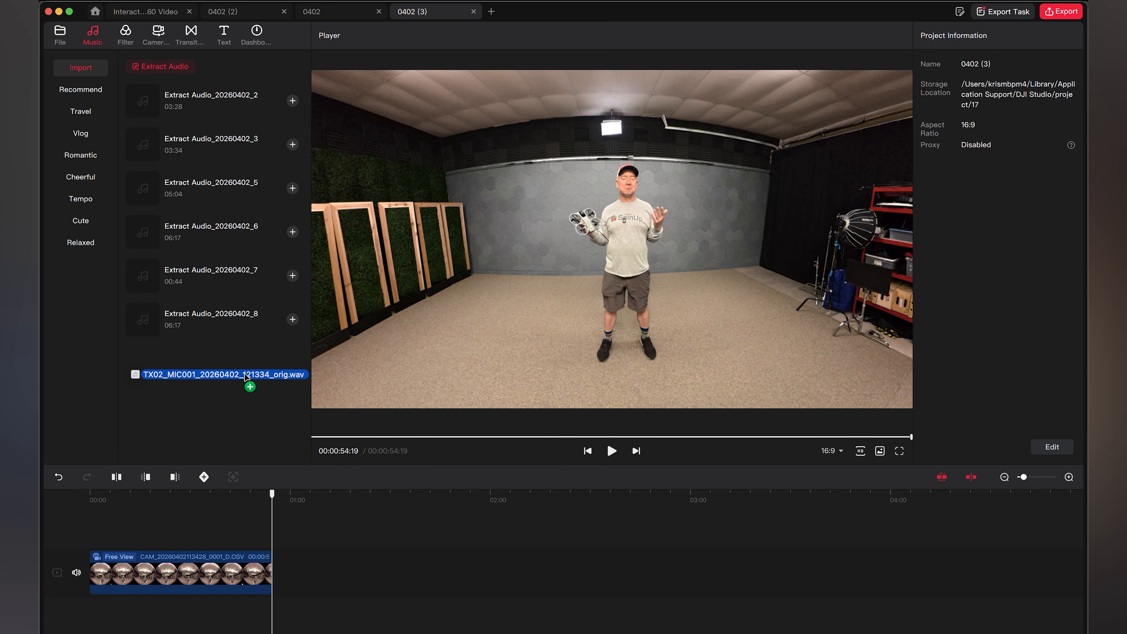
drag(243, 377, 244, 379)
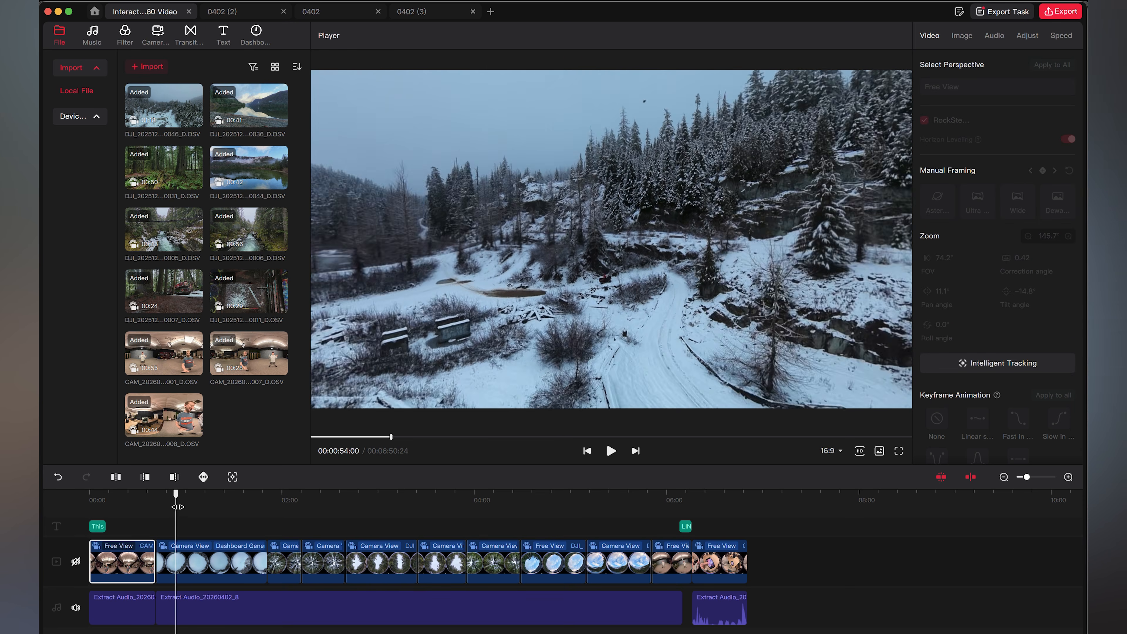
In the Interactive 360 Video project, examine the fade-out at the end of the long Extract Audio_20260402_8 clip
click(208, 607)
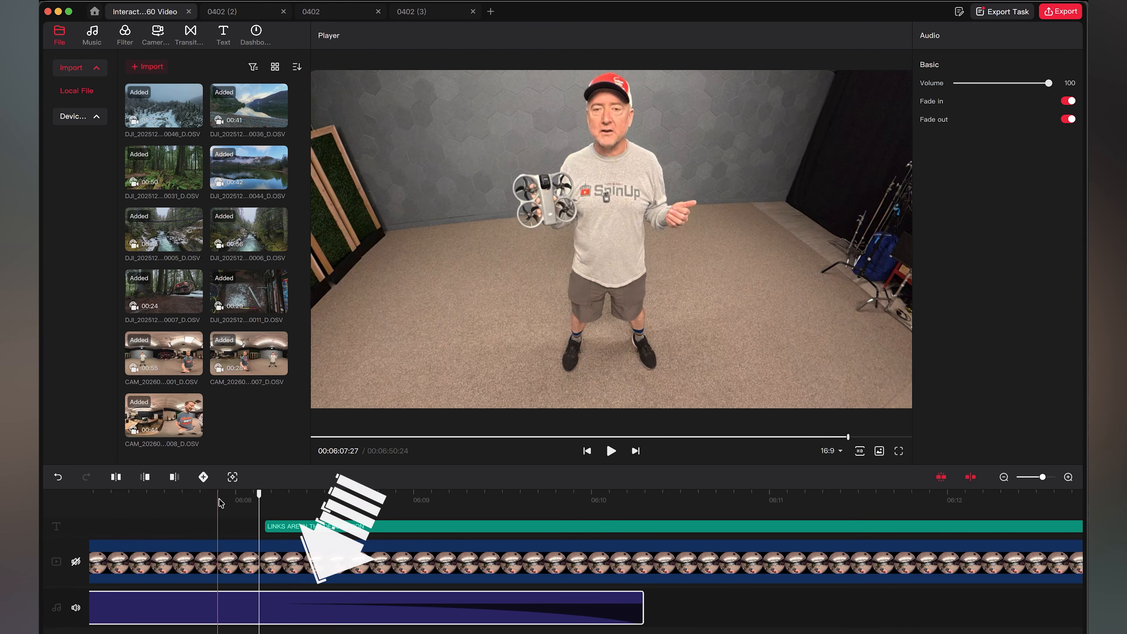
click(241, 501)
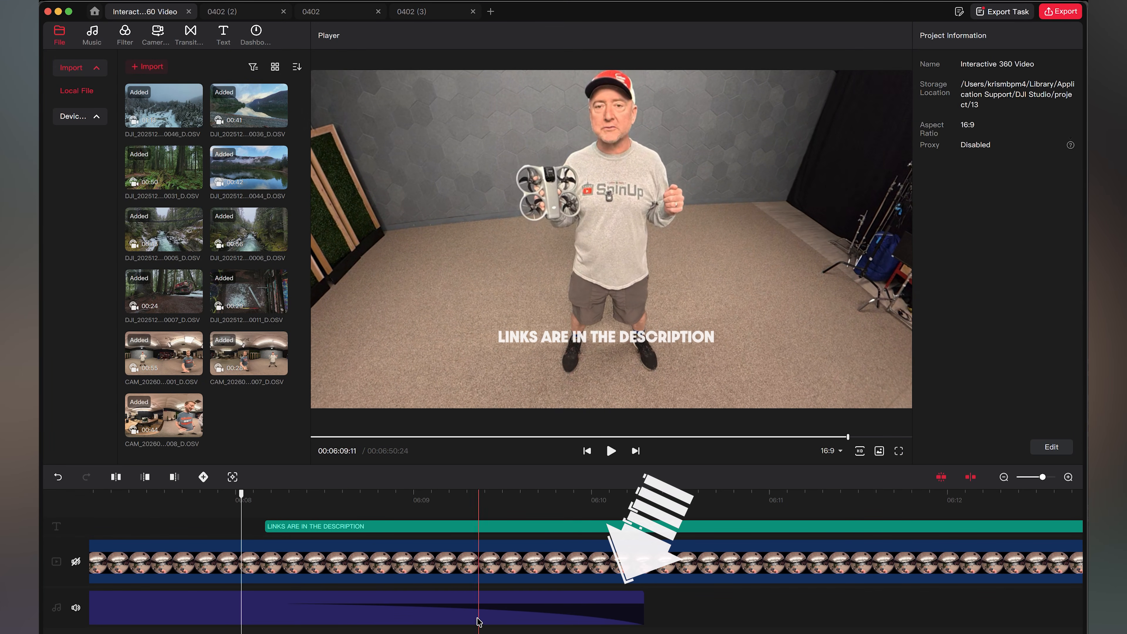
click(539, 617)
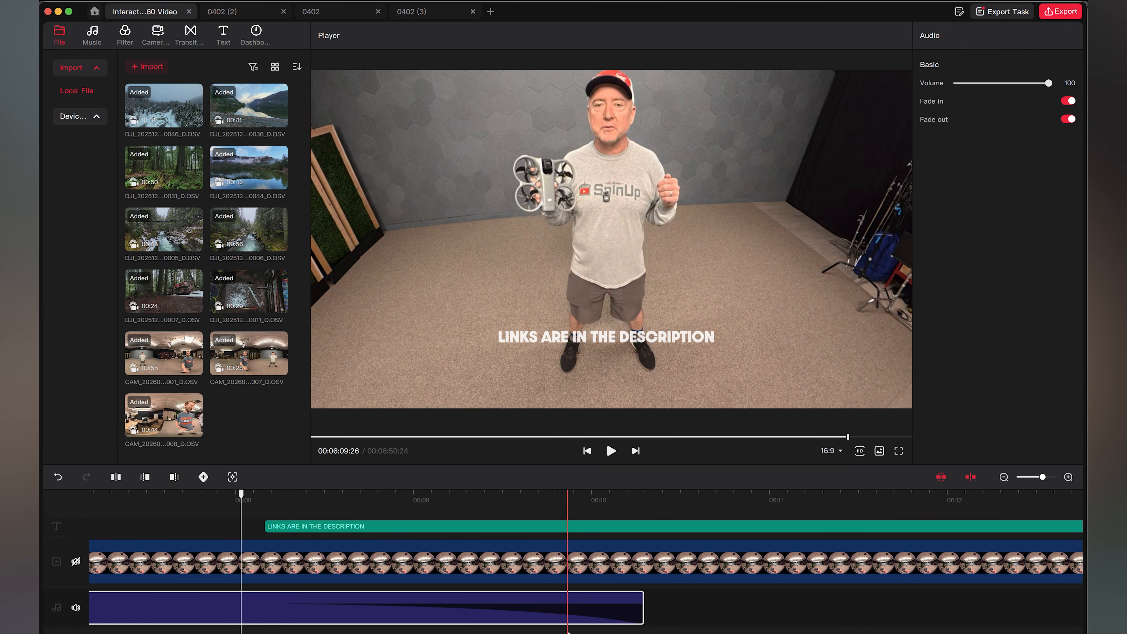
scroll(567, 615, down, 5)
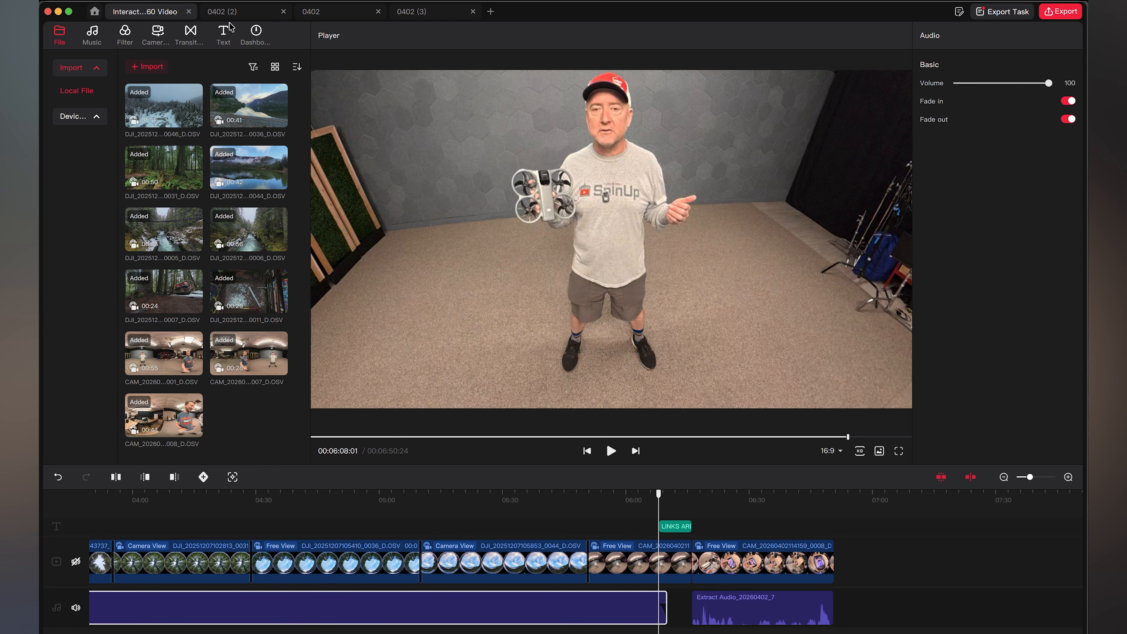
Try to layer the imported Extract Audio_20260402_3 with the existing audio clips on the timeline
click(92, 35)
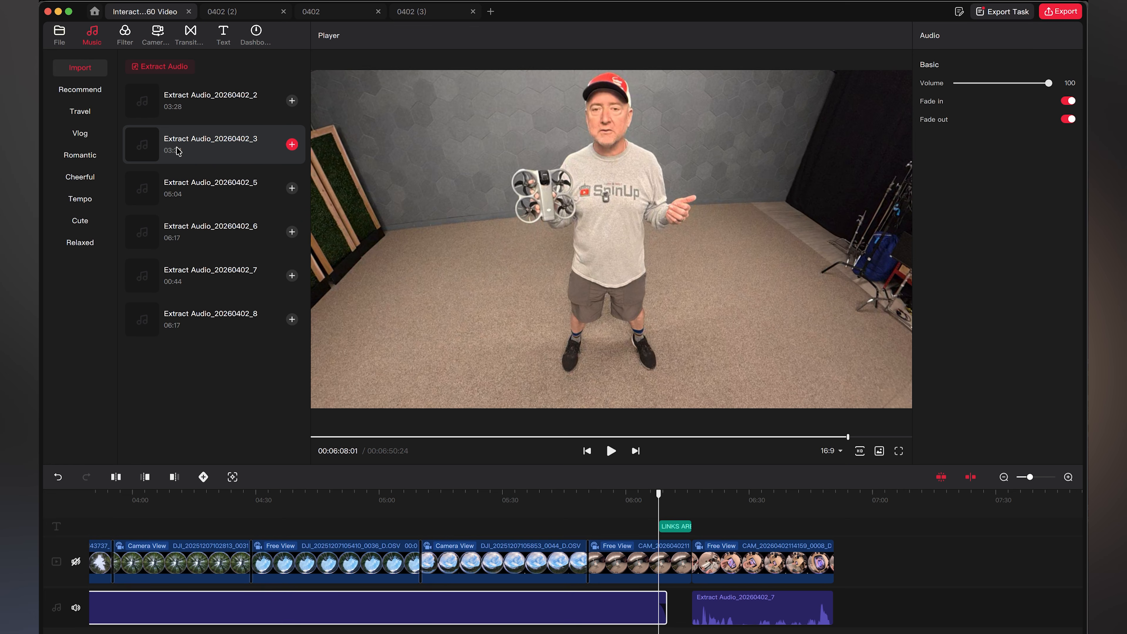
drag(171, 149, 198, 175)
drag(413, 488, 415, 627)
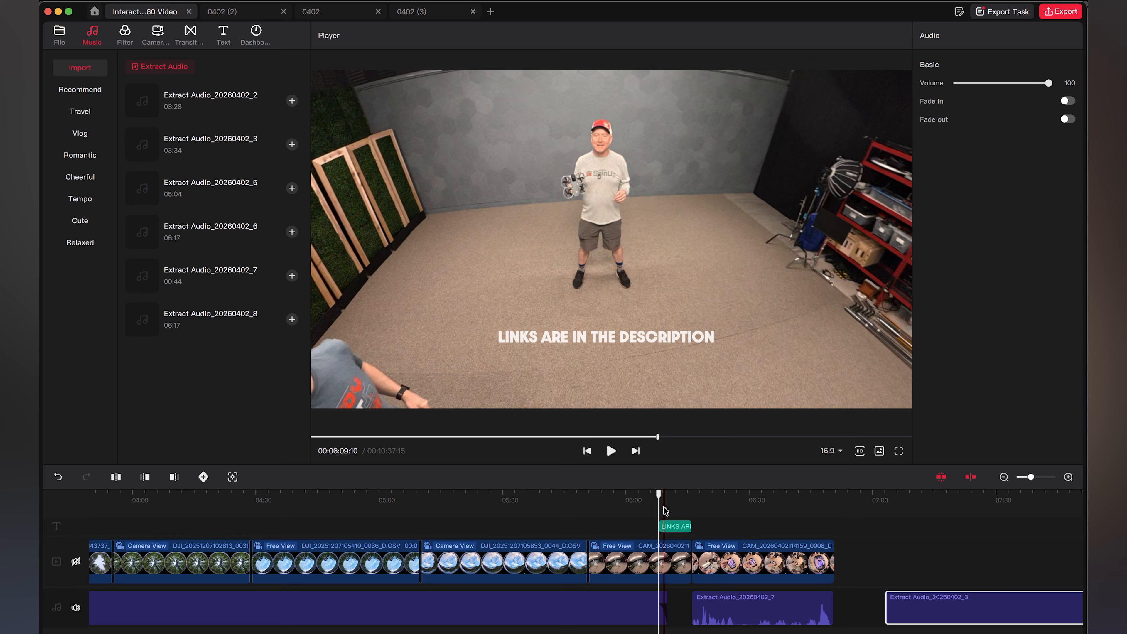
mouse_move(667, 499)
mouse_down()
mouse_move(677, 500)
mouse_move(660, 500)
mouse_up()
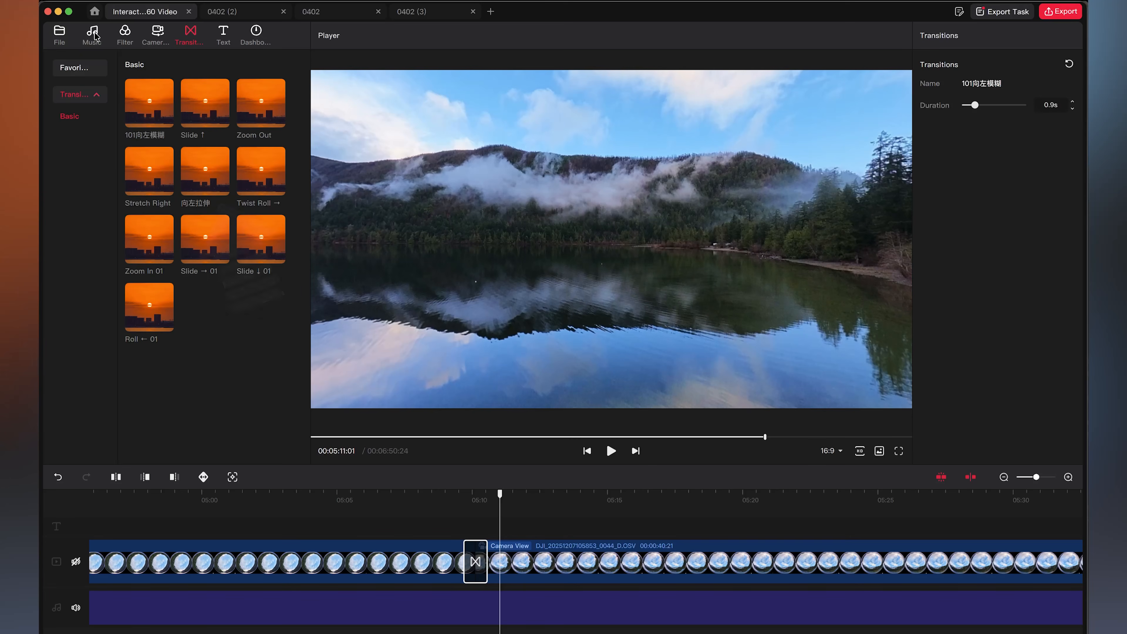
click(92, 33)
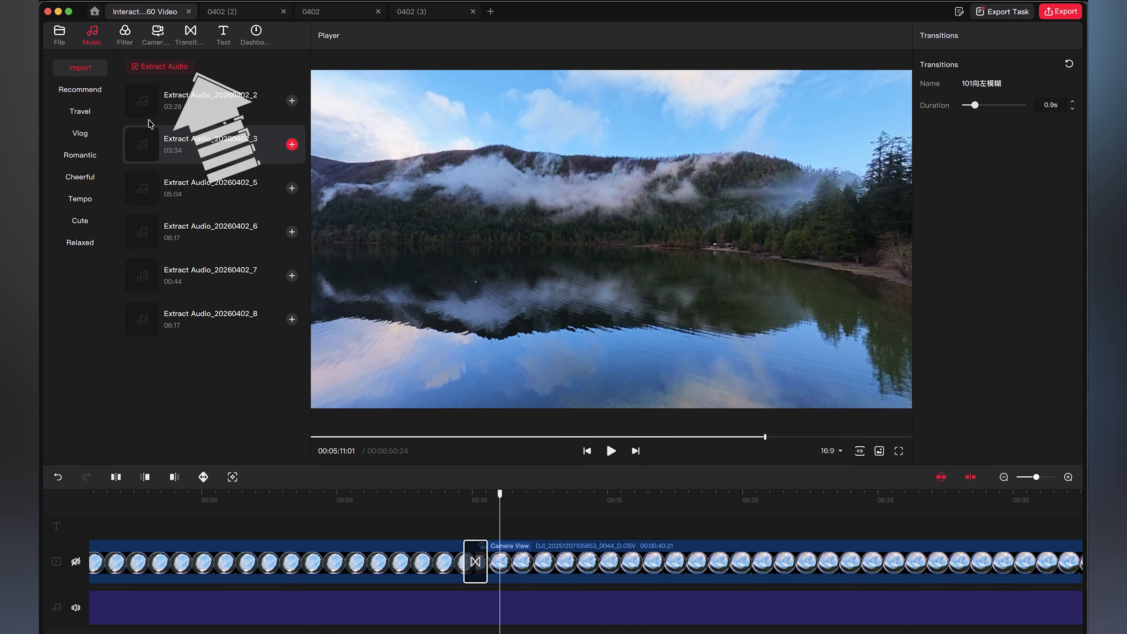
click(191, 33)
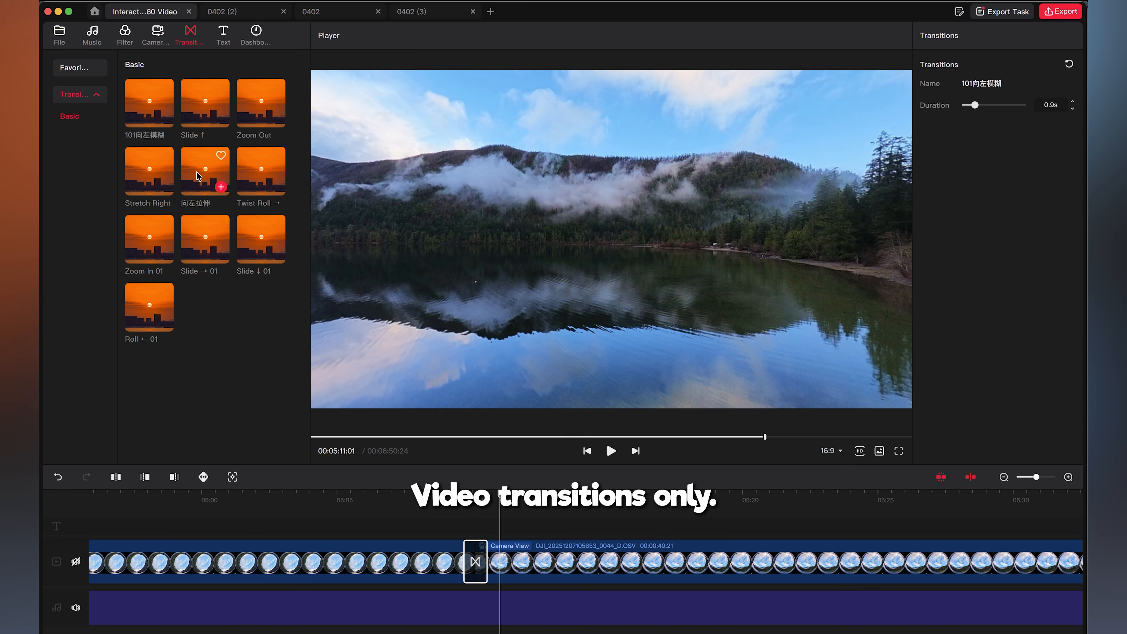
drag(196, 171, 471, 482)
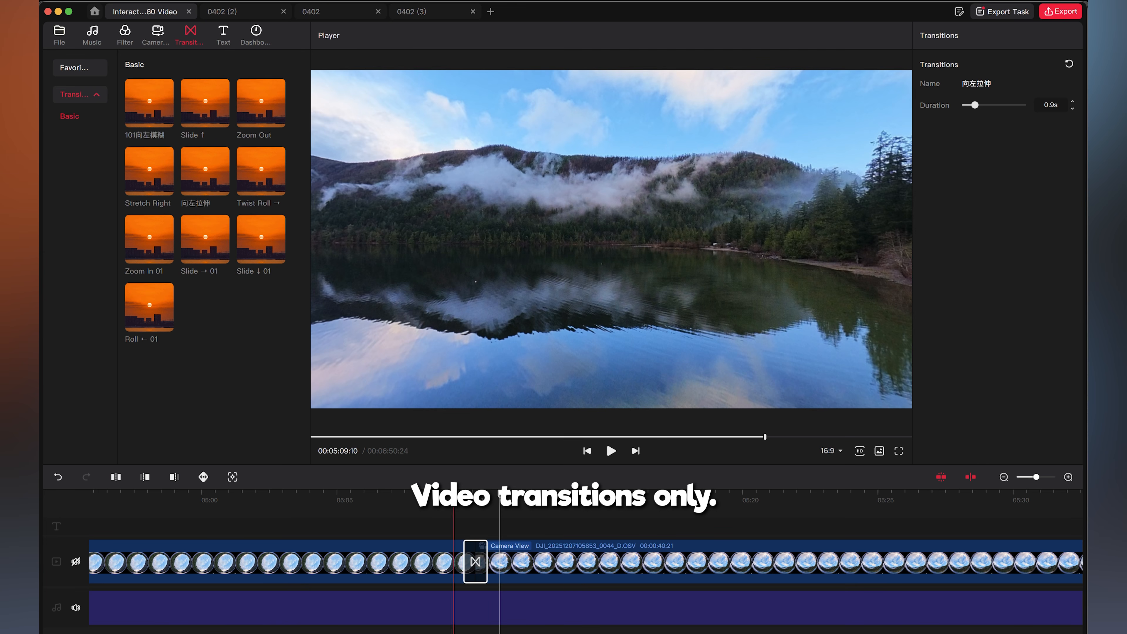
click(457, 498)
key(space)
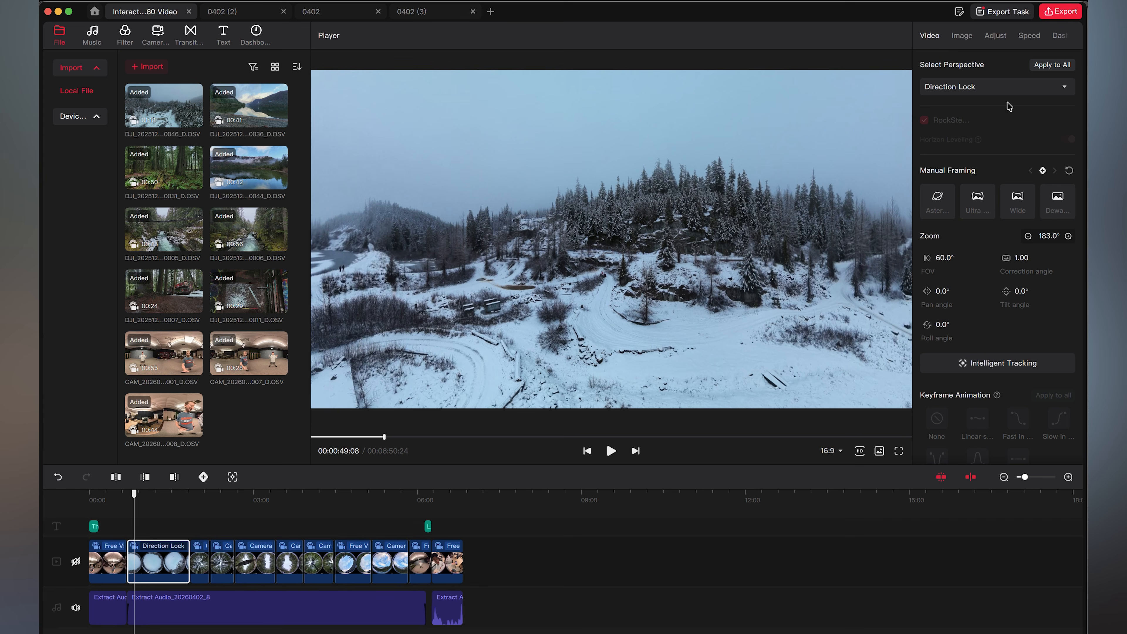
Set the snowy forest clip's perspective to Free View and reframe its view direction in the player
click(1007, 88)
click(986, 145)
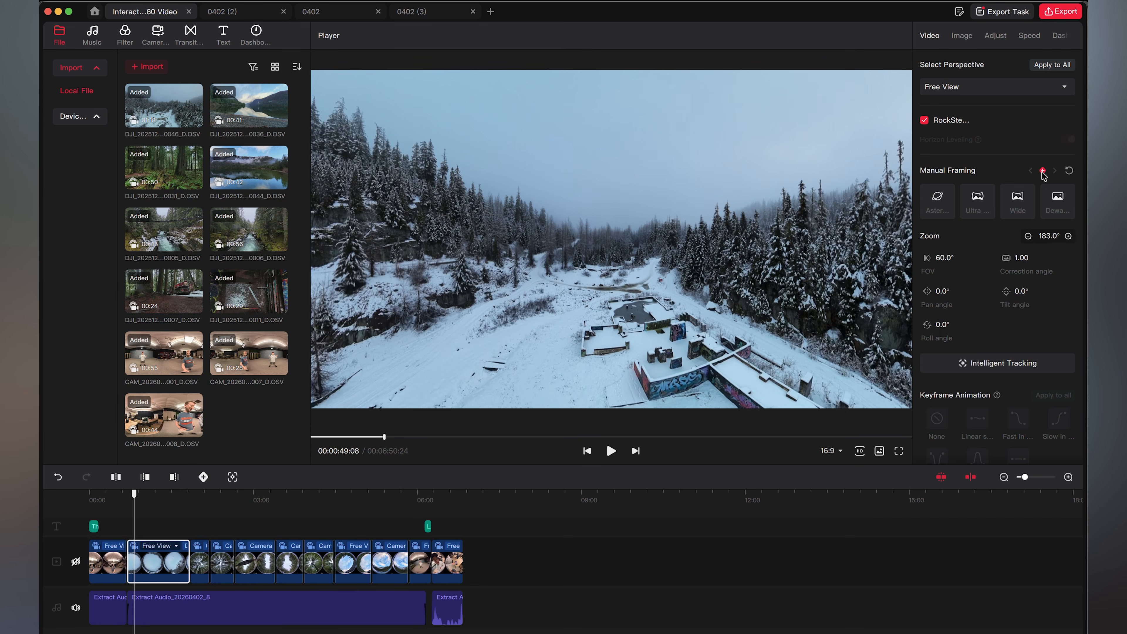
drag(578, 314, 593, 160)
scroll(593, 178, down, 10)
drag(436, 402, 439, 380)
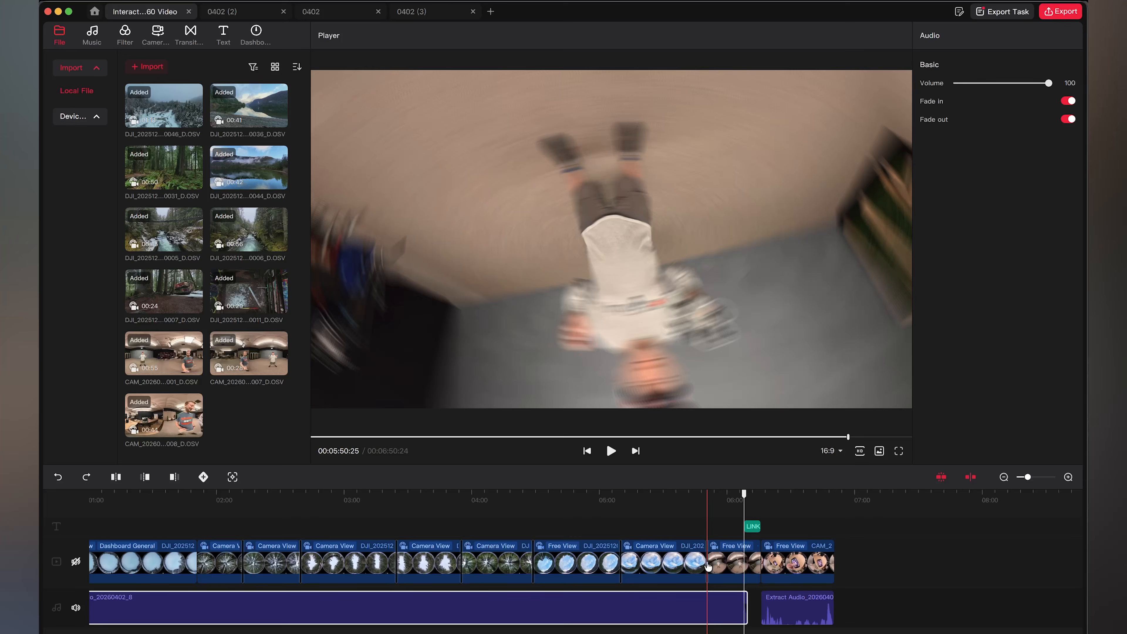
Set up the export as a Panoramic Video with 8K resolution
drag(744, 495, 722, 496)
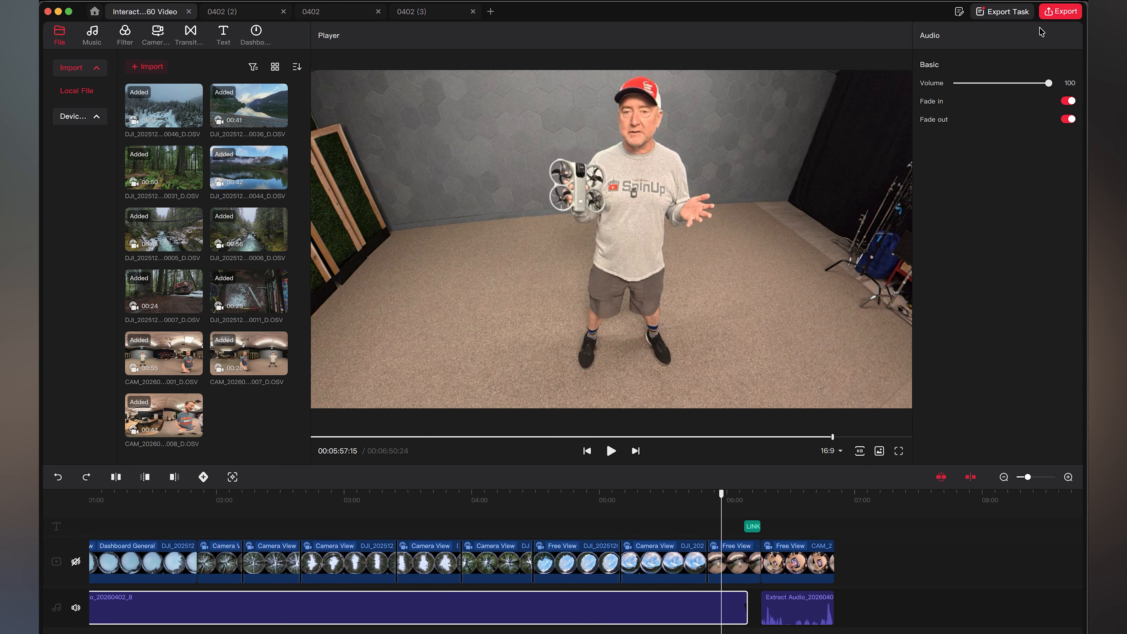
click(1061, 13)
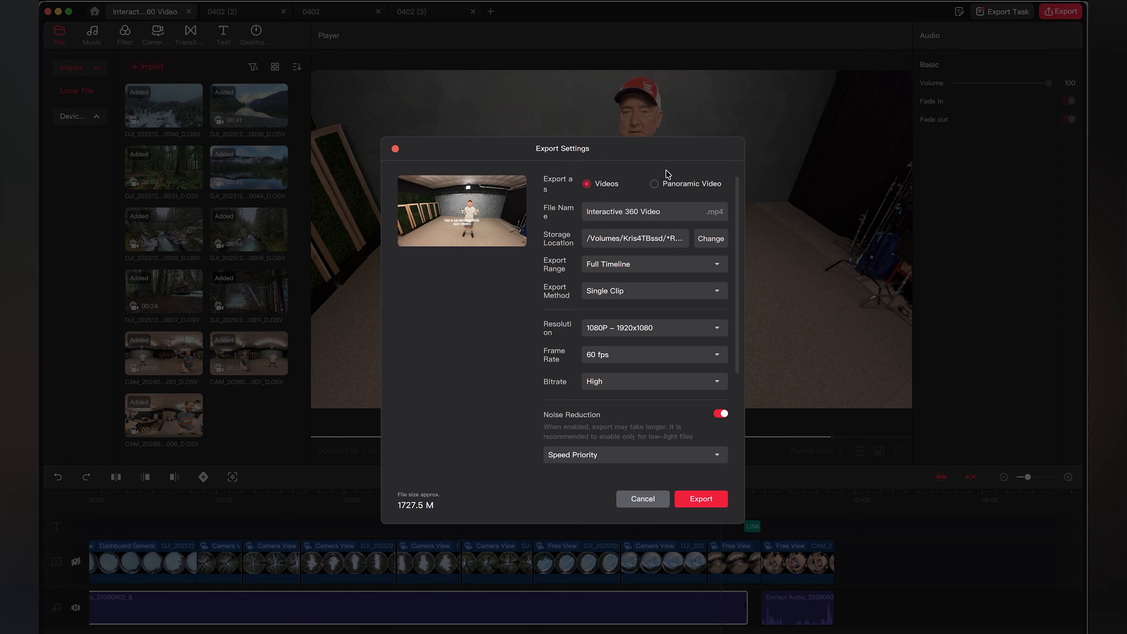
click(655, 184)
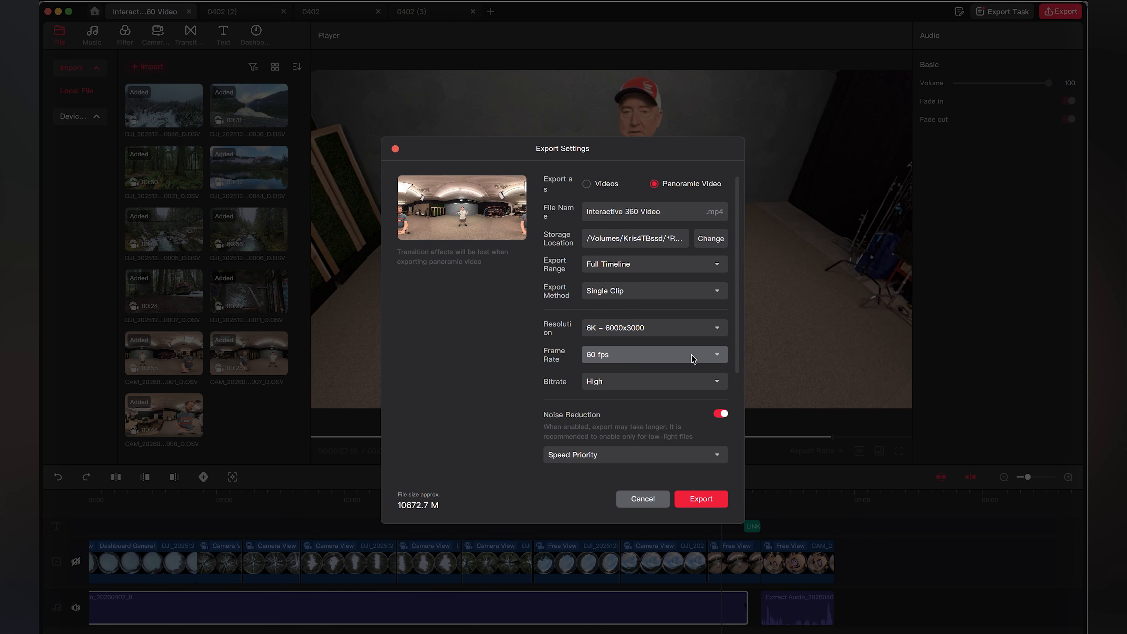
click(707, 327)
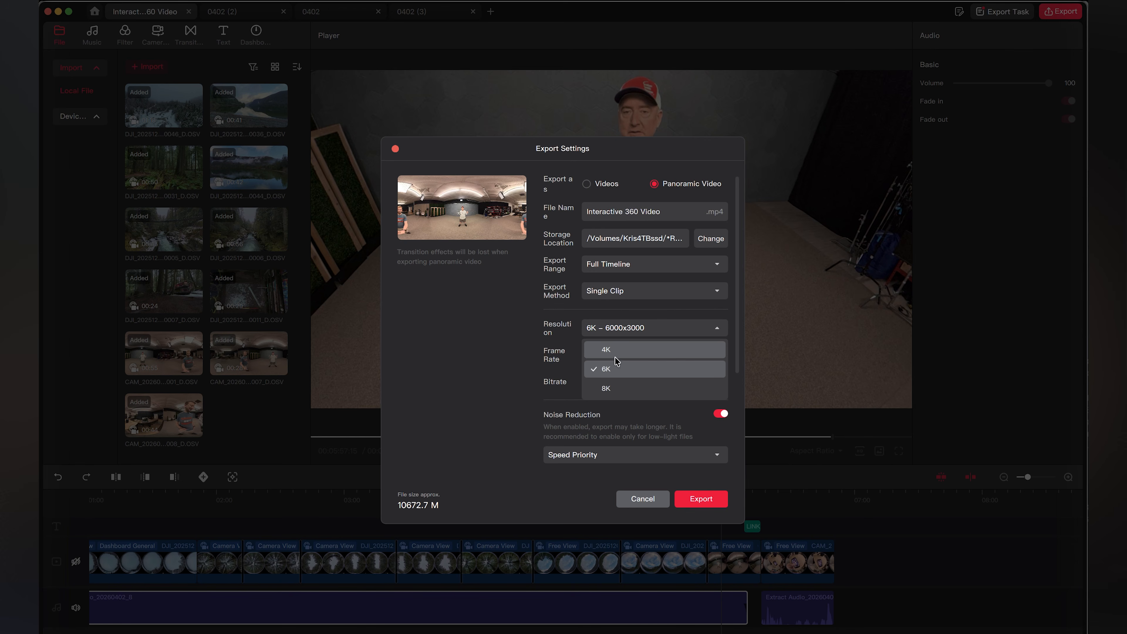
click(616, 388)
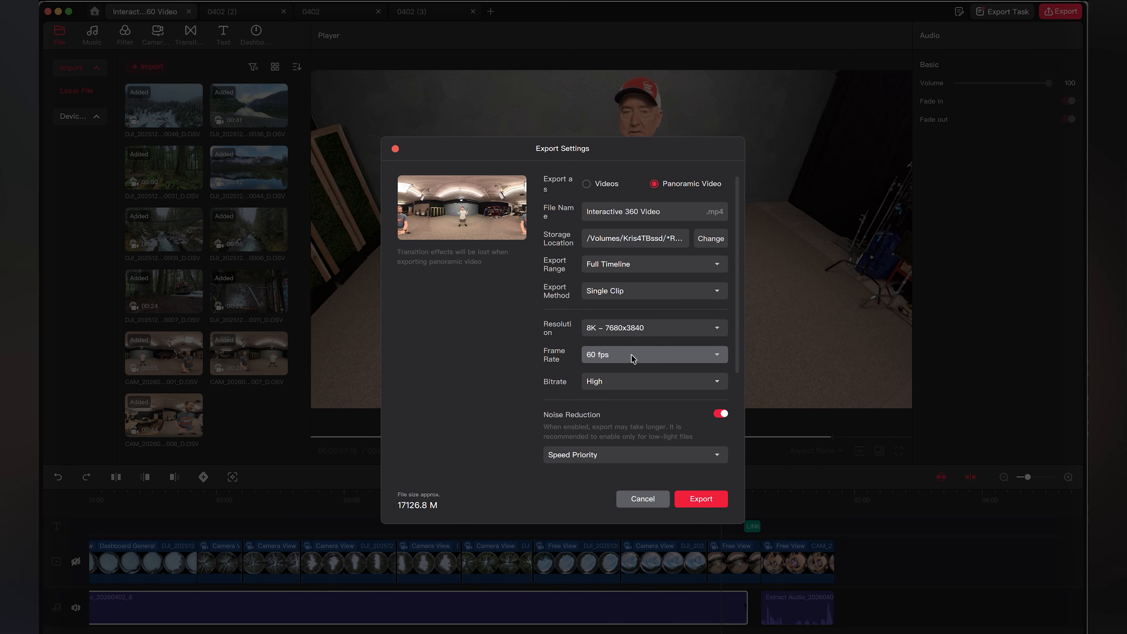
Choose the High bitrate and start exporting the panoramic video
click(634, 381)
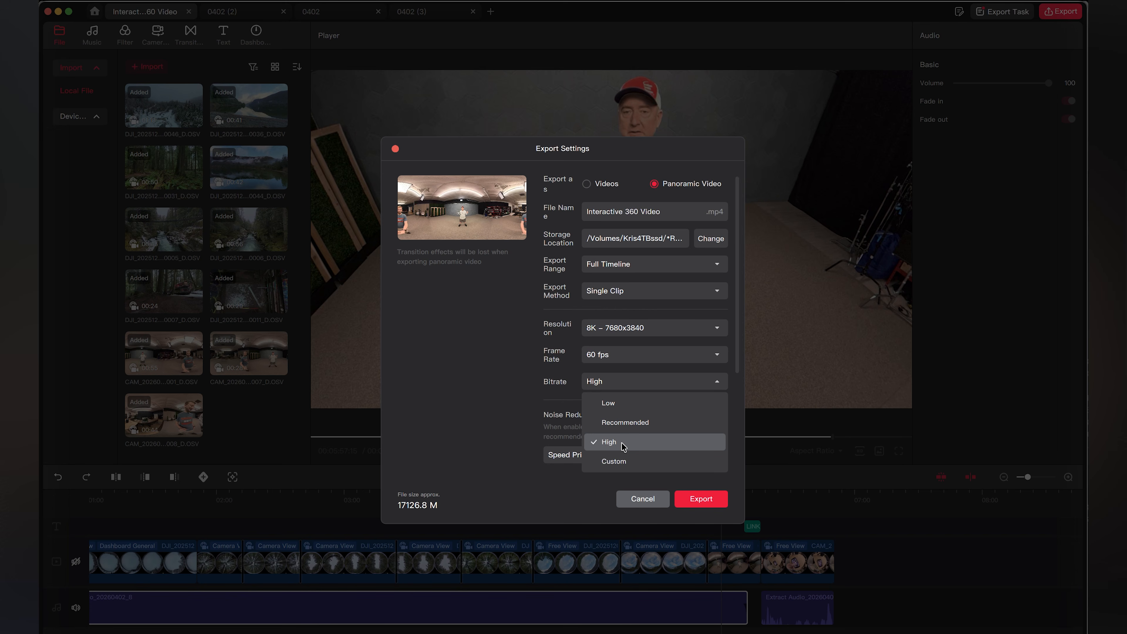
click(608, 443)
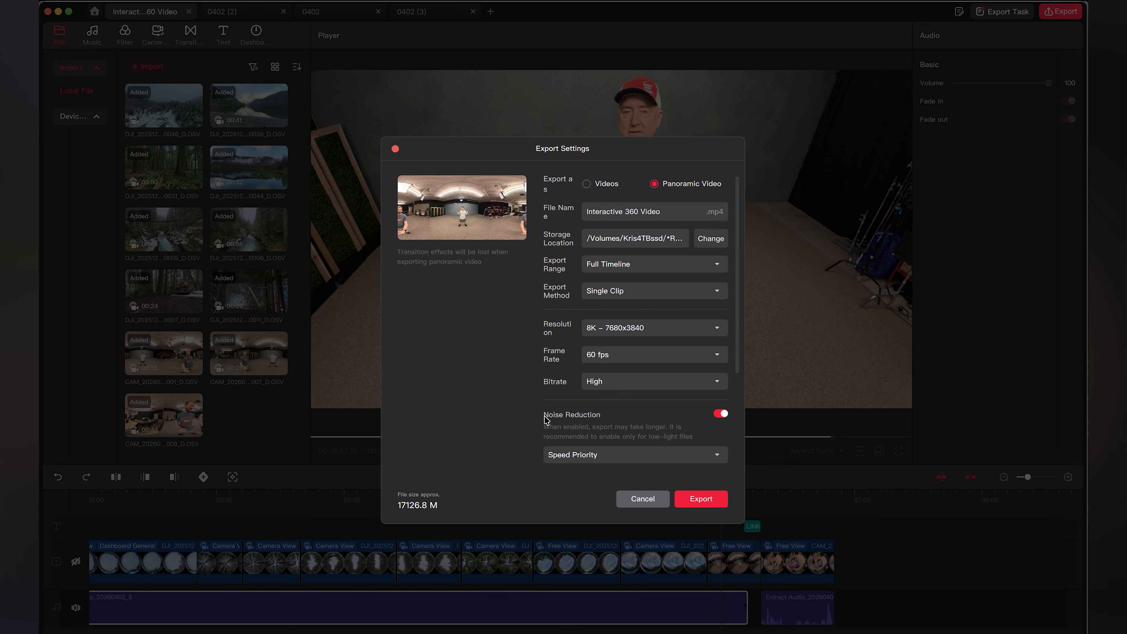
click(711, 240)
click(710, 498)
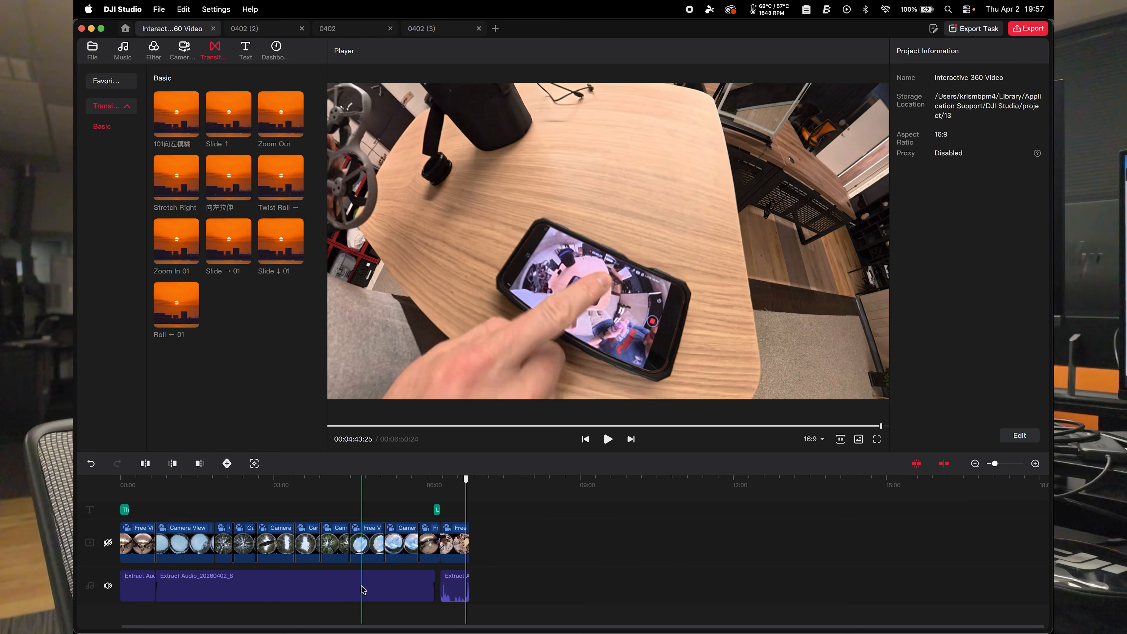
Select the long Extract Audio_20260402_8 clip on the timeline
click(363, 589)
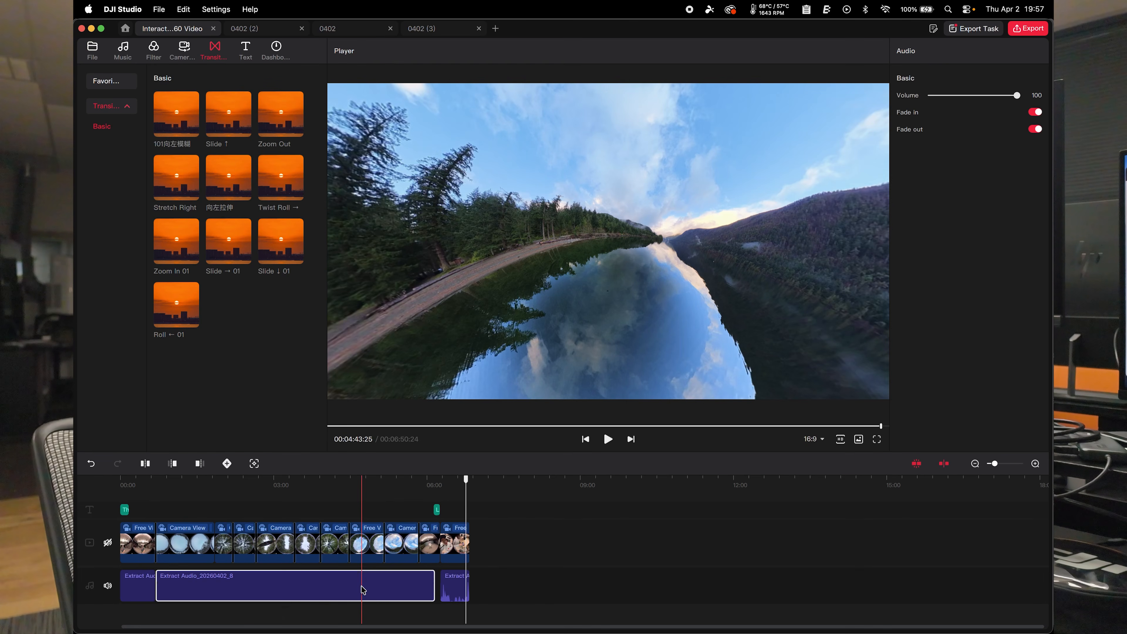